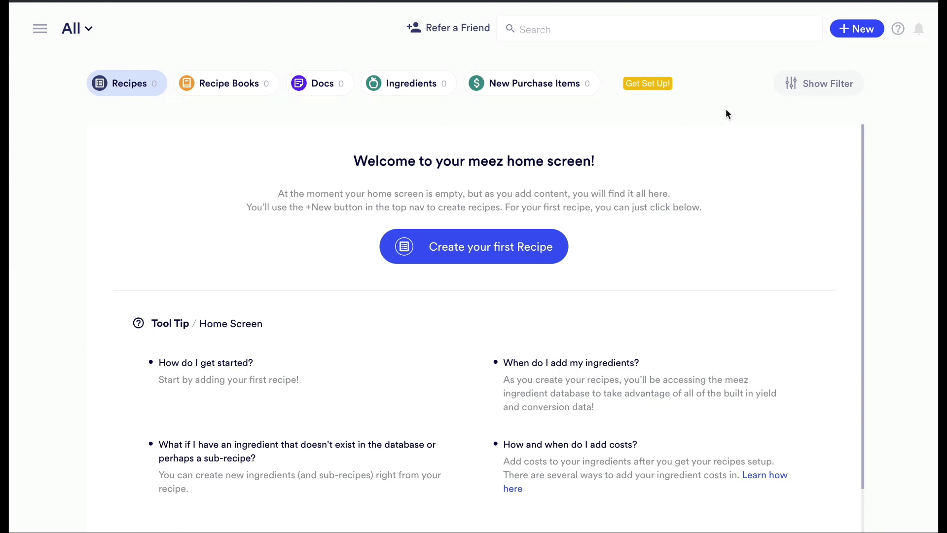
Create a new recipe named "Pasta dough" owned by Finn's Concept, without assigning a recipe book.
{"action": "left_click", "coordinate": [856, 29]}
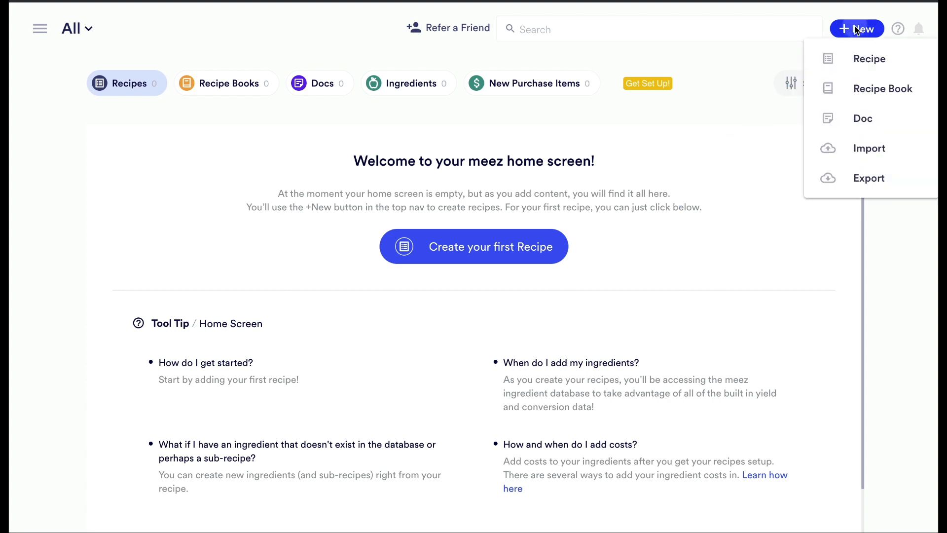
{"action": "left_click", "coordinate": [856, 60]}
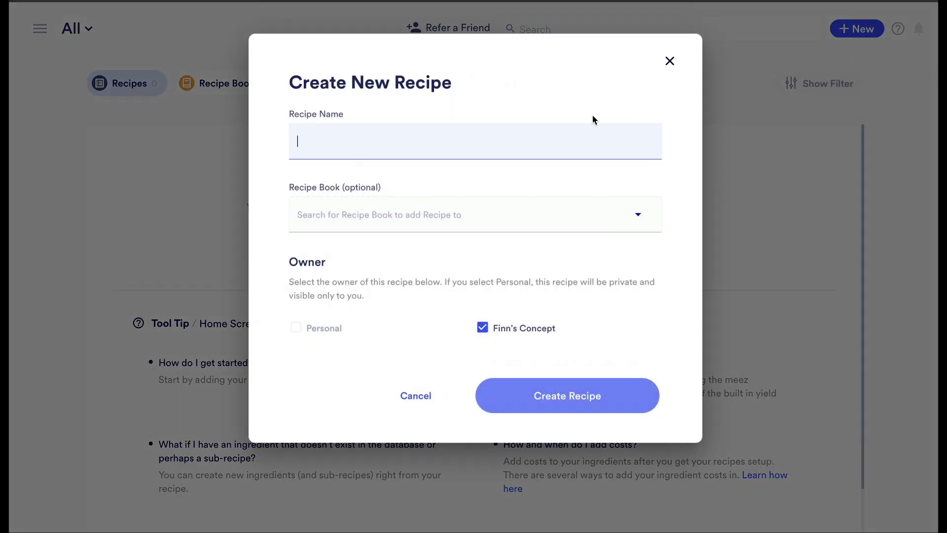
{"action": "type", "text": "Pasta dough"}
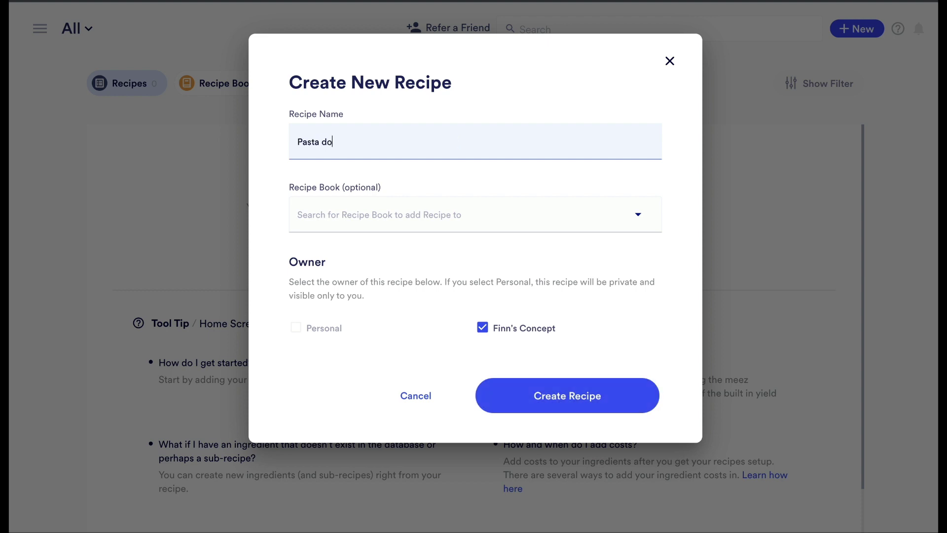
{"action": "left_click", "coordinate": [443, 209]}
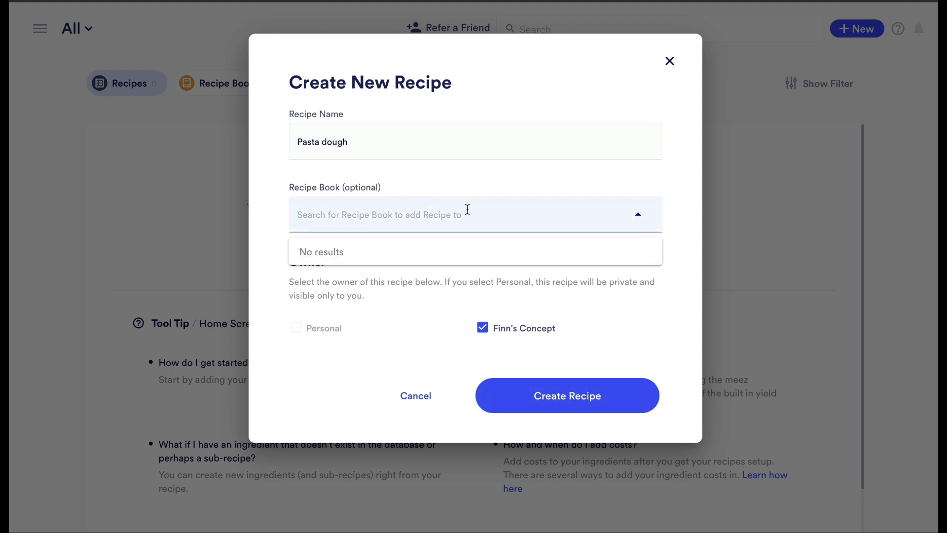
{"action": "left_click", "coordinate": [676, 247]}
{"action": "left_click", "coordinate": [572, 396]}
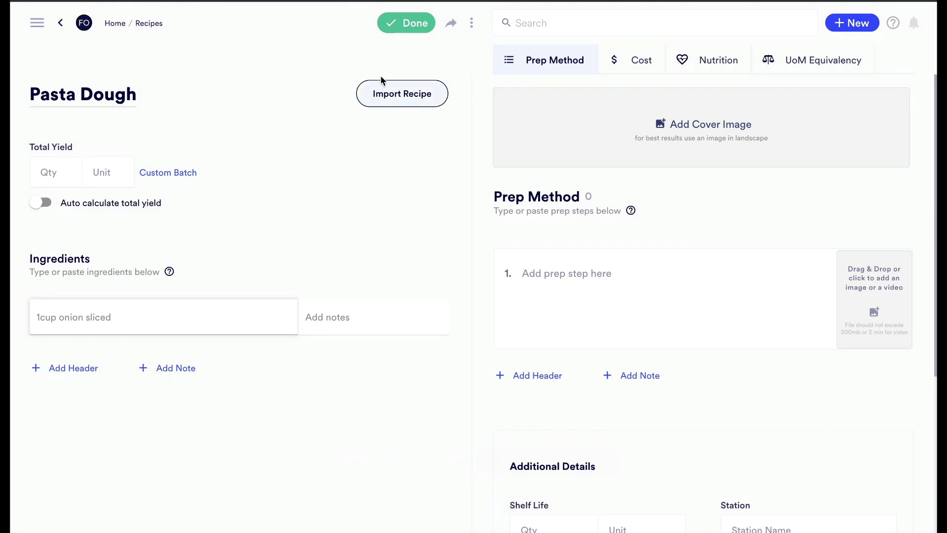
Start a recipe import for Pasta Dough and paste the copied recipe text into the ingredients.
{"action": "left_click", "coordinate": [406, 93]}
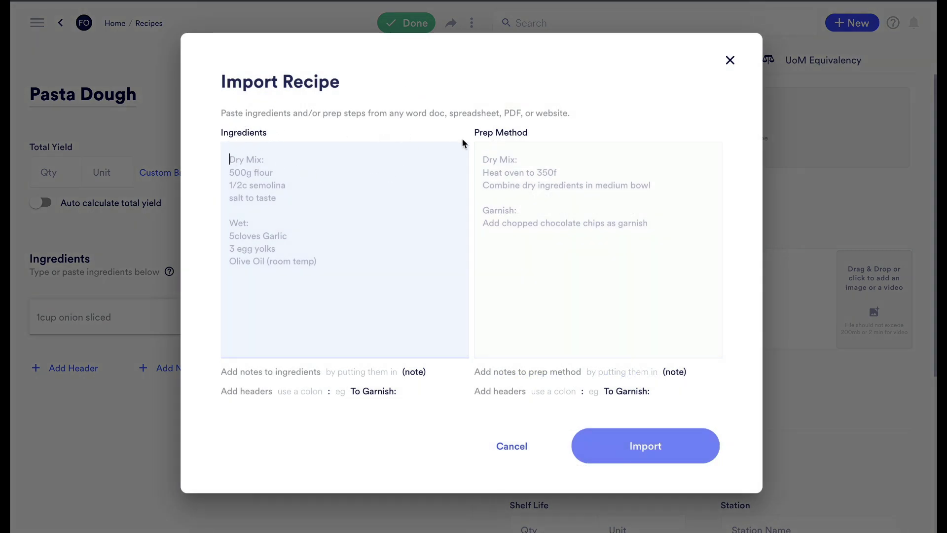
{"action": "right_click", "coordinate": [249, 159]}
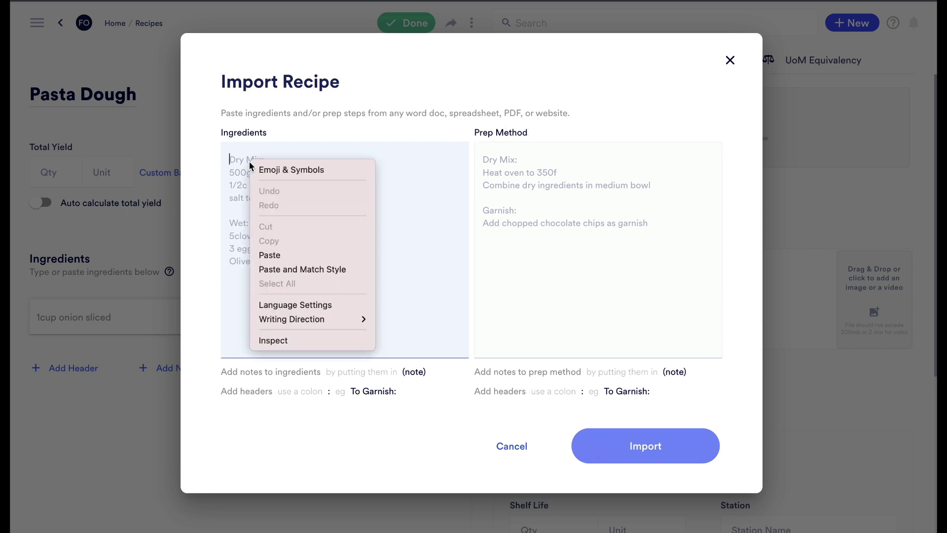
{"action": "left_click", "coordinate": [282, 256]}
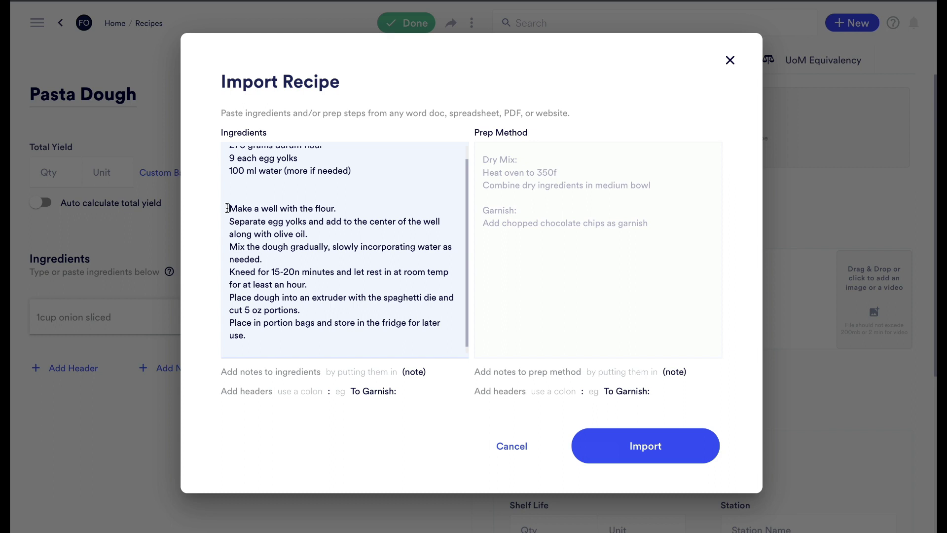
Move the preparation instructions, starting with "Make a well with the flour.", from the ingredients to the prep method and import the recipe.
{"action": "left_click_drag", "start_coordinate": [228, 208], "coordinate": [361, 337]}
{"action": "key", "text": "ctrl+x"}
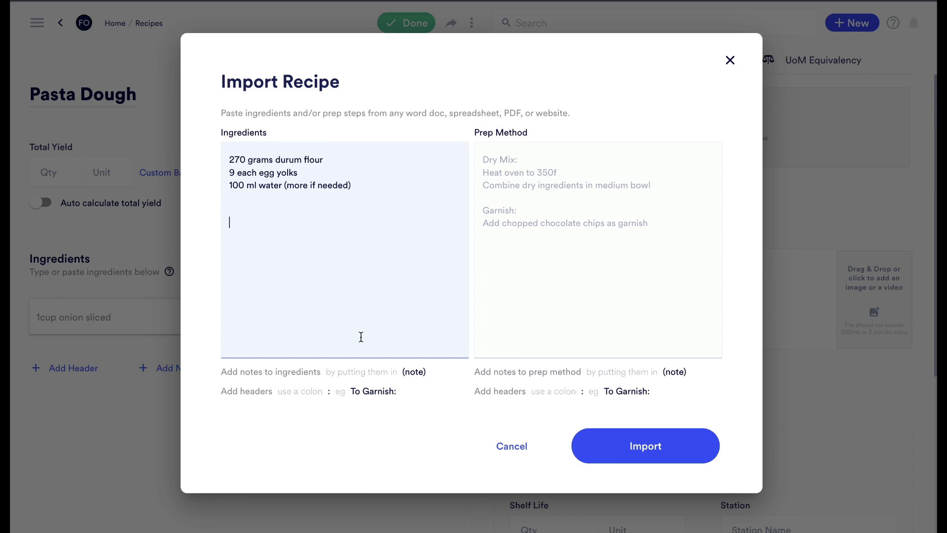
{"action": "right_click", "coordinate": [514, 183]}
{"action": "left_click", "coordinate": [534, 276]}
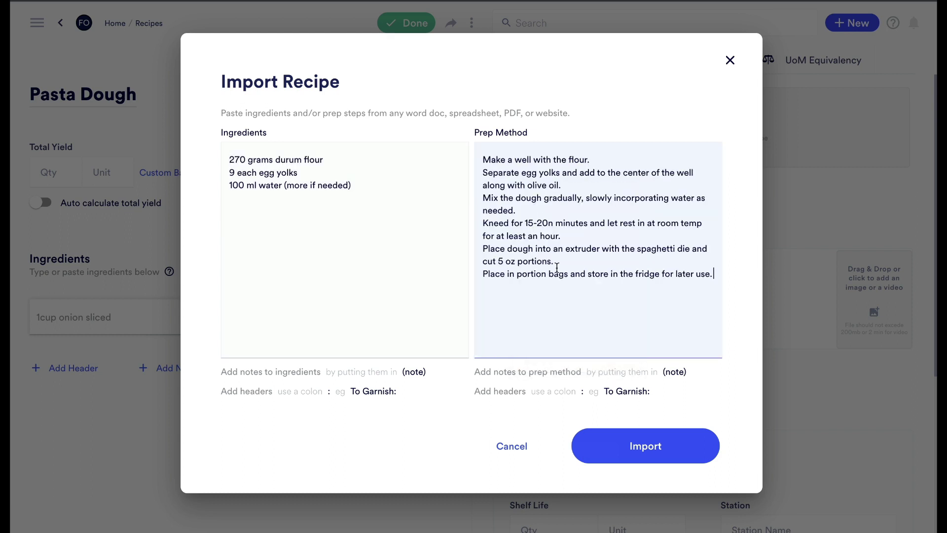
{"action": "left_click", "coordinate": [639, 446]}
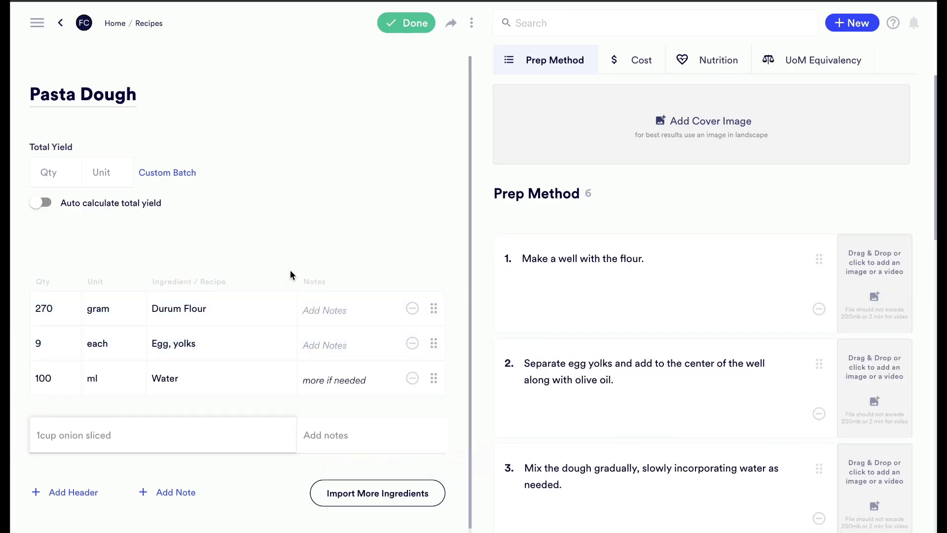
Set the Pasta Dough total yield to 5 serving and finish editing the recipe.
{"action": "left_click", "coordinate": [62, 176]}
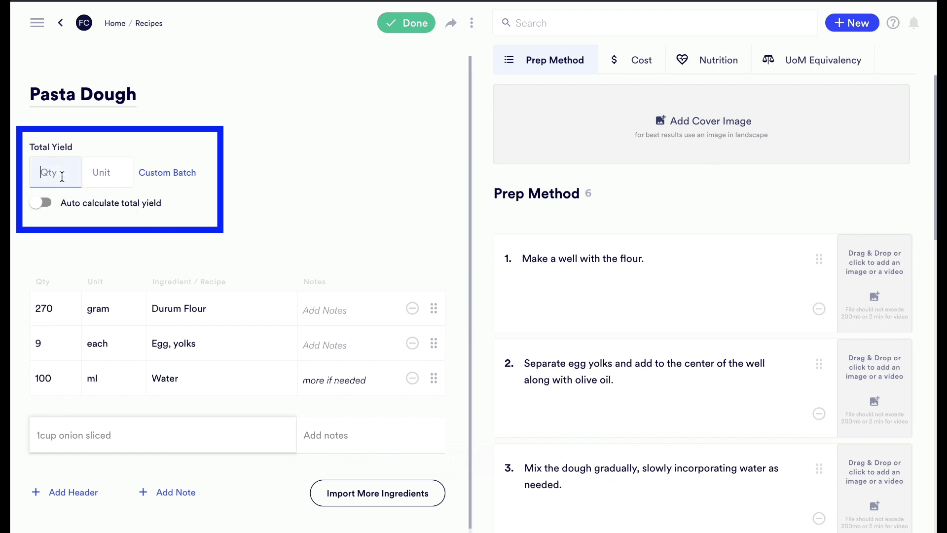
{"action": "type", "text": "5"}
{"action": "left_click", "coordinate": [97, 175]}
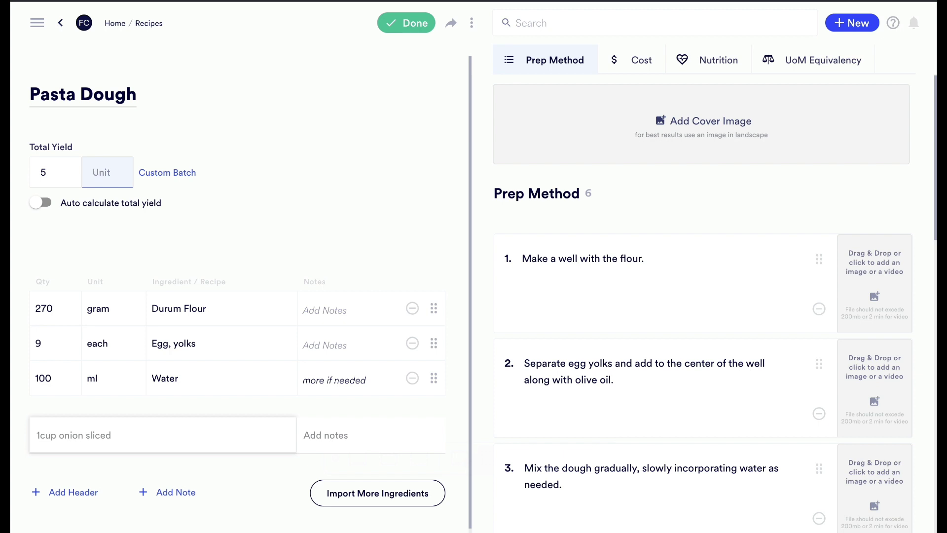
{"action": "type", "text": "serving"}
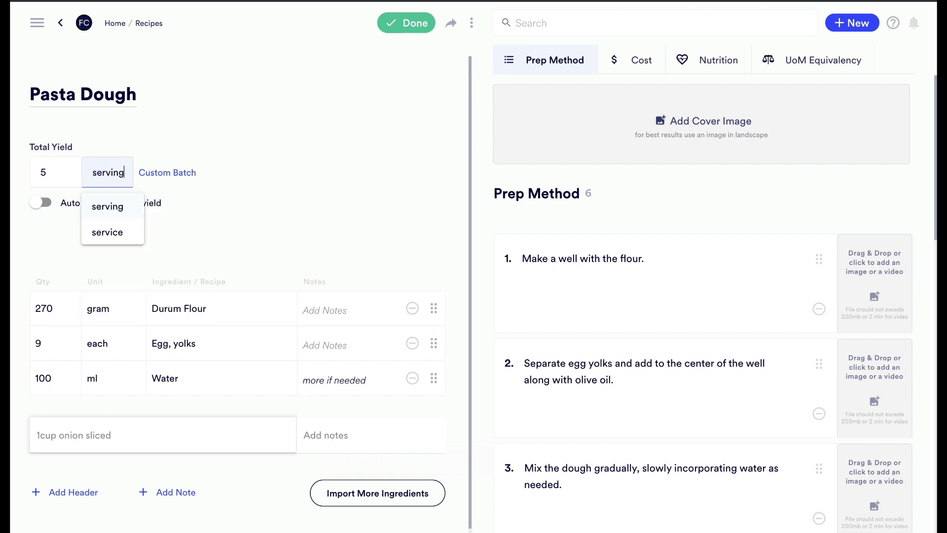
{"action": "left_click", "coordinate": [100, 207]}
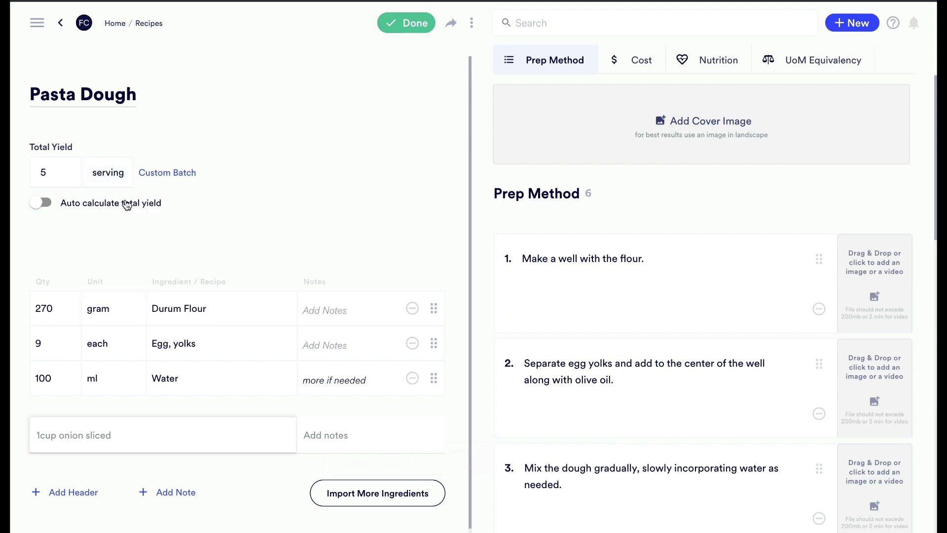
{"action": "left_click", "coordinate": [405, 28]}
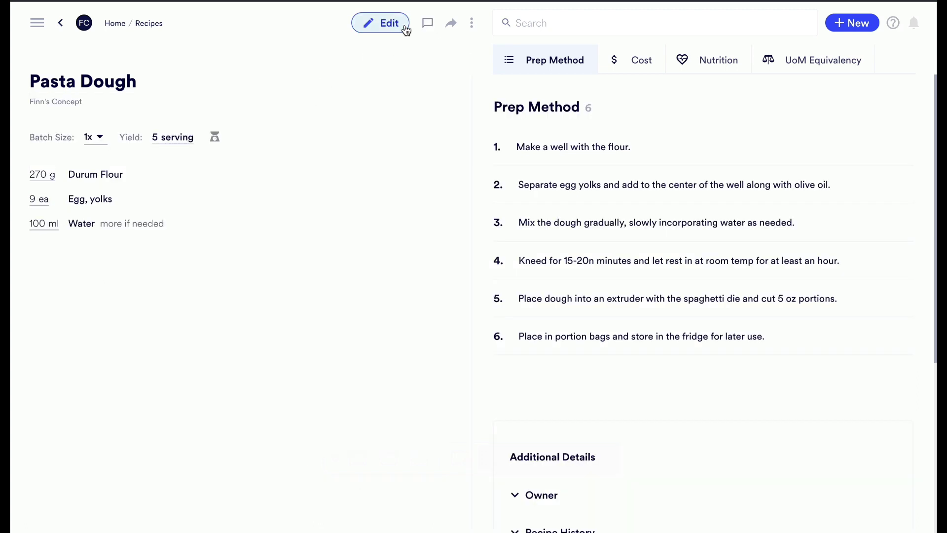
Return to the home list and create a new recipe named "Pasta carbonara" in the Pasta Dishes recipe book.
{"action": "left_click", "coordinate": [118, 23]}
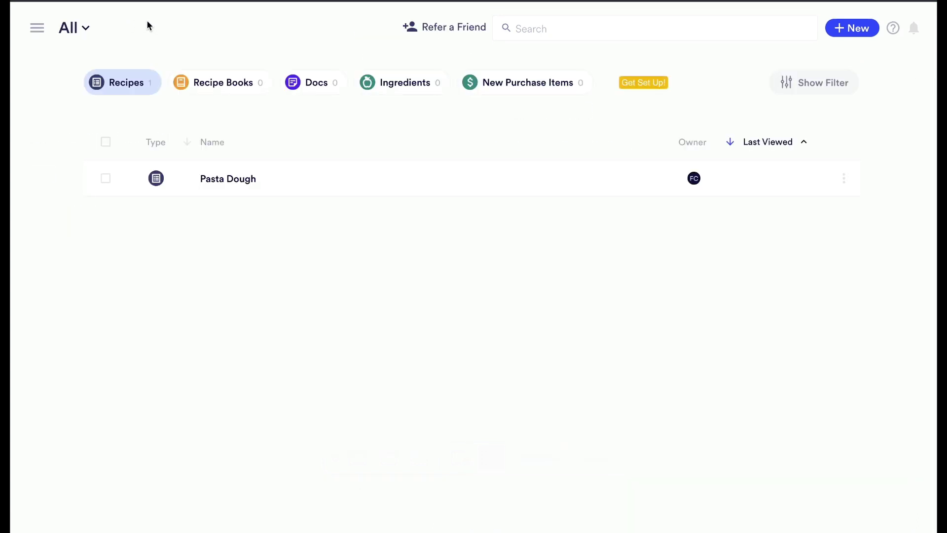
{"action": "left_click", "coordinate": [387, 84]}
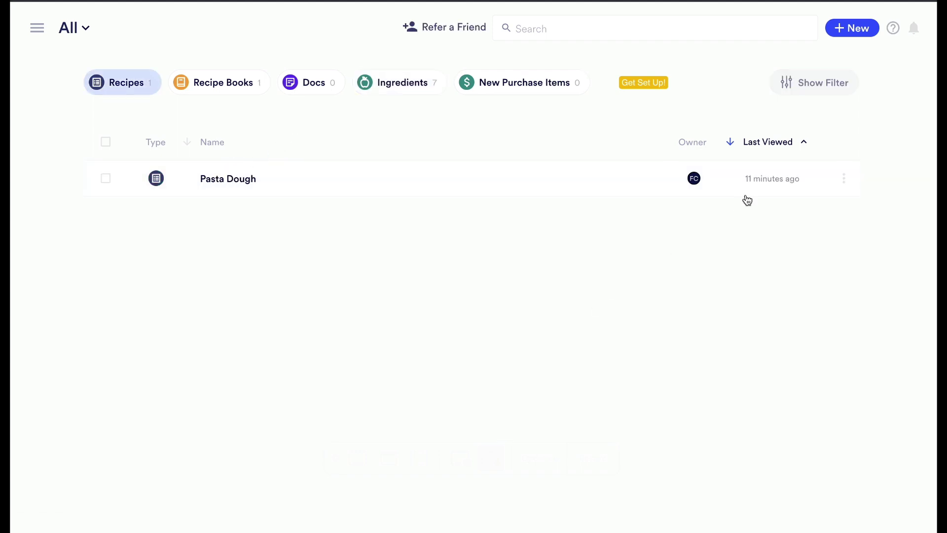
{"action": "left_click", "coordinate": [849, 32]}
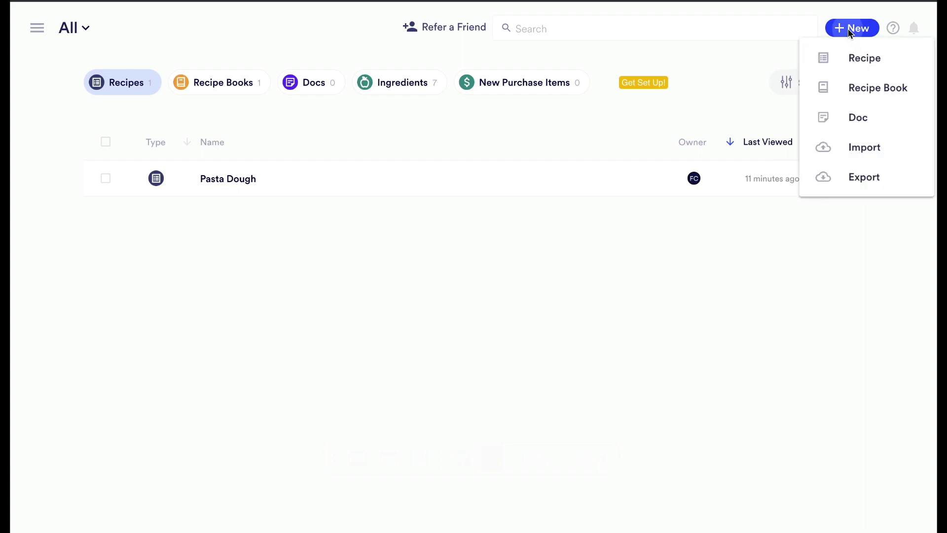
{"action": "left_click", "coordinate": [853, 60]}
{"action": "type", "text": "Pas"}
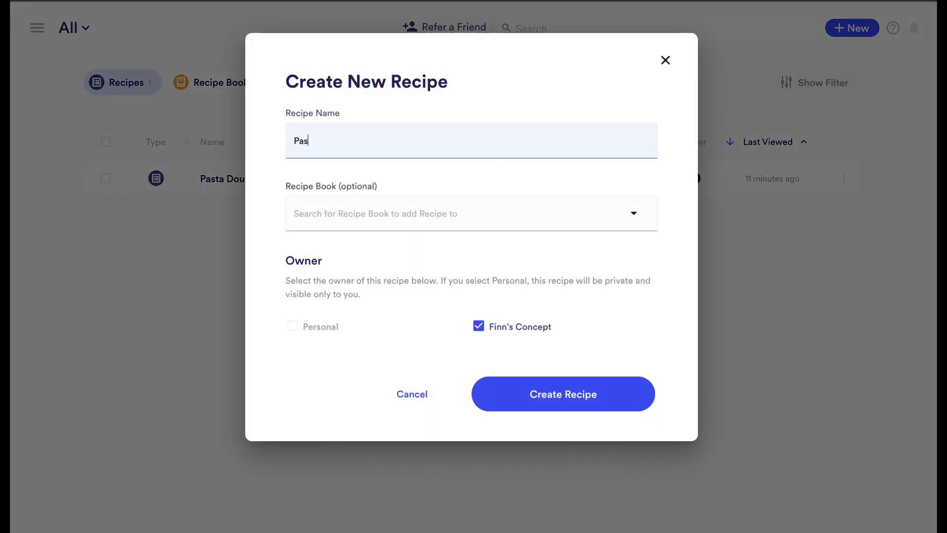
{"action": "type", "text": "ta carbonara"}
{"action": "left_click", "coordinate": [537, 218]}
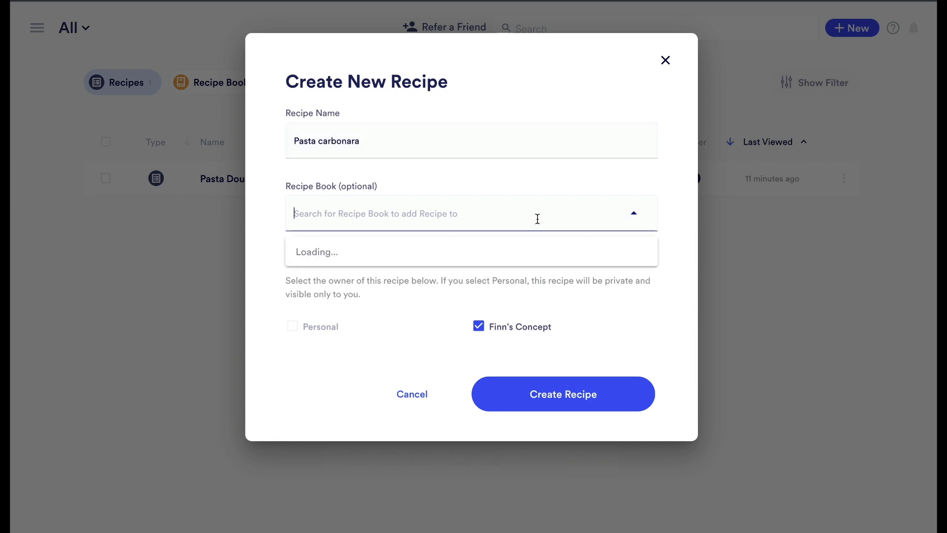
{"action": "left_click", "coordinate": [450, 250]}
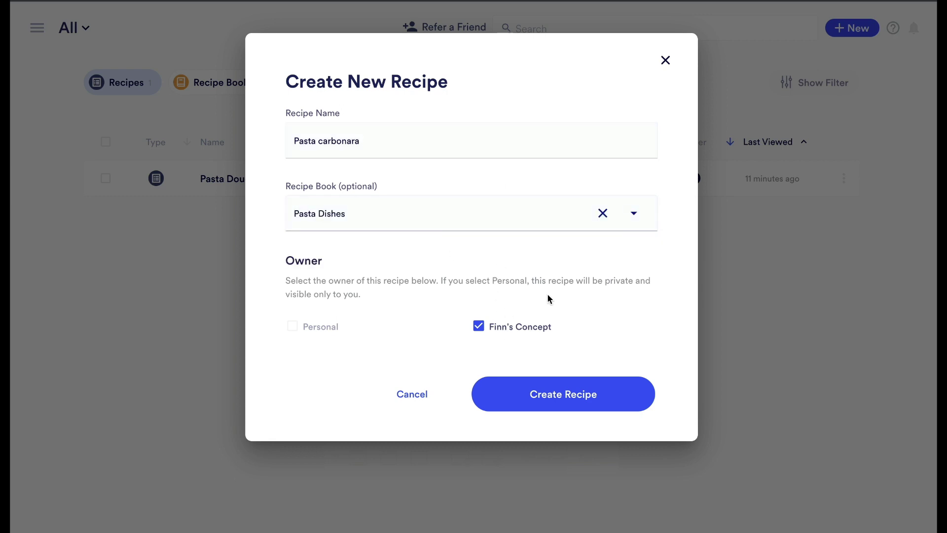
{"action": "left_click", "coordinate": [605, 387]}
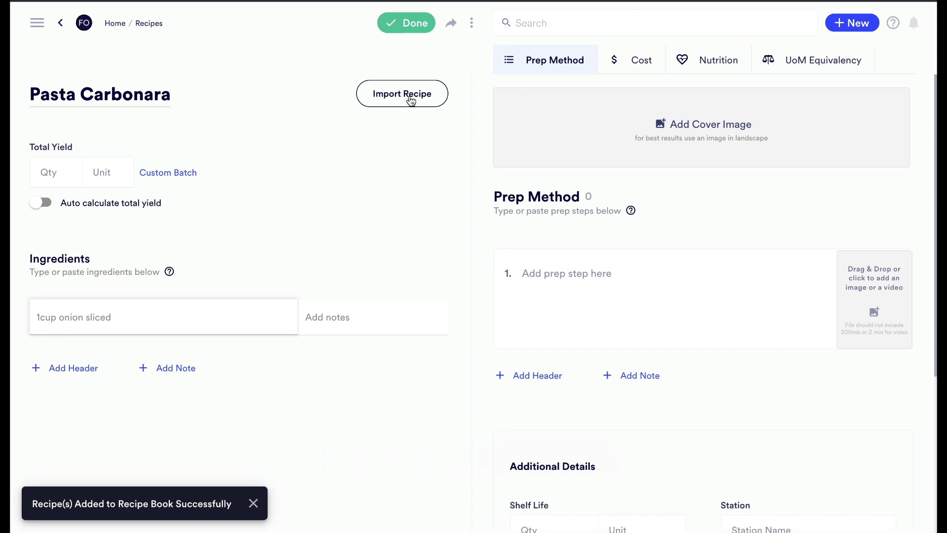
Start a recipe import for Pasta Carbonara and paste the copied recipe text into the ingredients.
{"action": "left_click", "coordinate": [411, 97]}
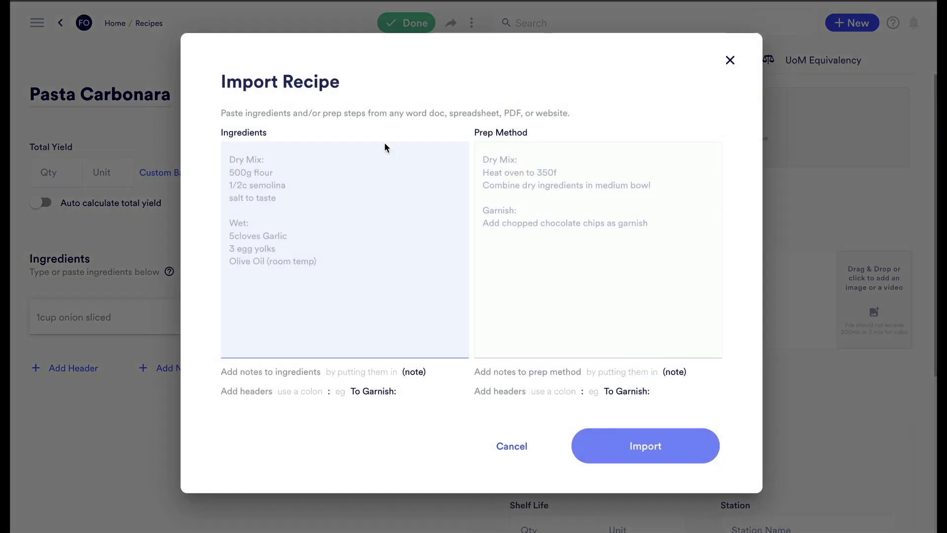
{"action": "right_click", "coordinate": [361, 179]}
{"action": "left_click", "coordinate": [384, 272]}
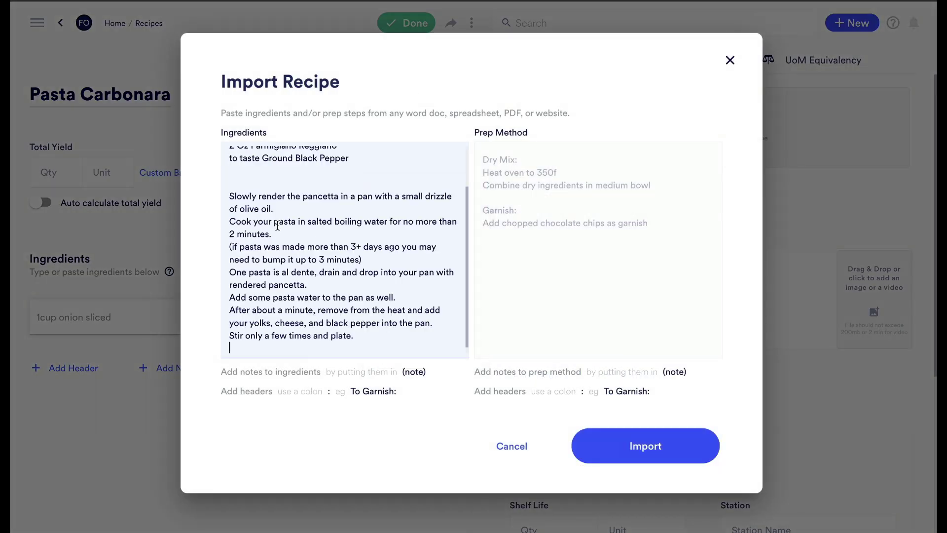
Move the preparation instructions, starting with "Slowly render the pancetta", from the ingredients to the prep method and import the recipe.
{"action": "left_click_drag", "start_coordinate": [229, 196], "coordinate": [380, 362]}
{"action": "key", "text": "ctrl+x"}
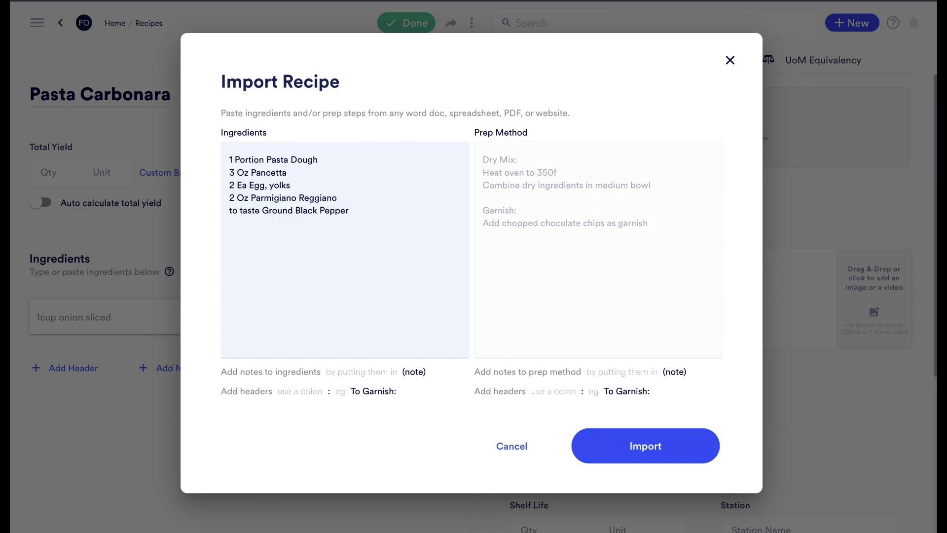
{"action": "right_click", "coordinate": [482, 198]}
{"action": "left_click", "coordinate": [523, 291]}
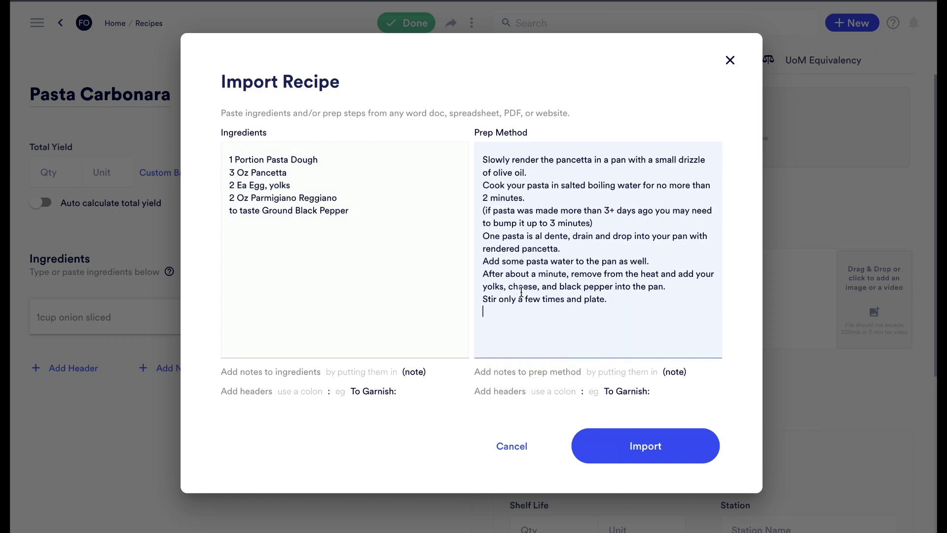
{"action": "left_click", "coordinate": [632, 446]}
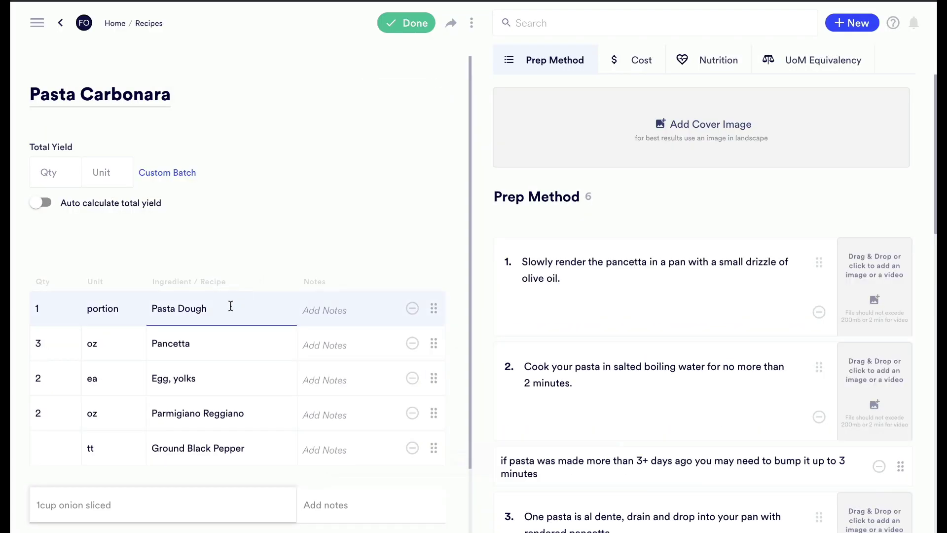
Finish editing the Pasta Carbonara recipe and examine the contents of its Pasta Dough sub-recipe, collapsing it again.
{"action": "left_click", "coordinate": [230, 306]}
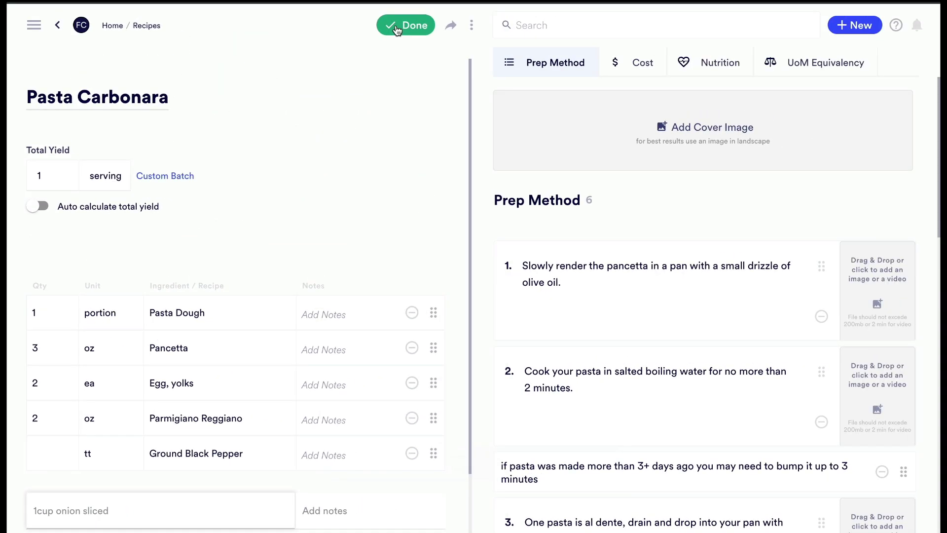
{"action": "left_click", "coordinate": [397, 31]}
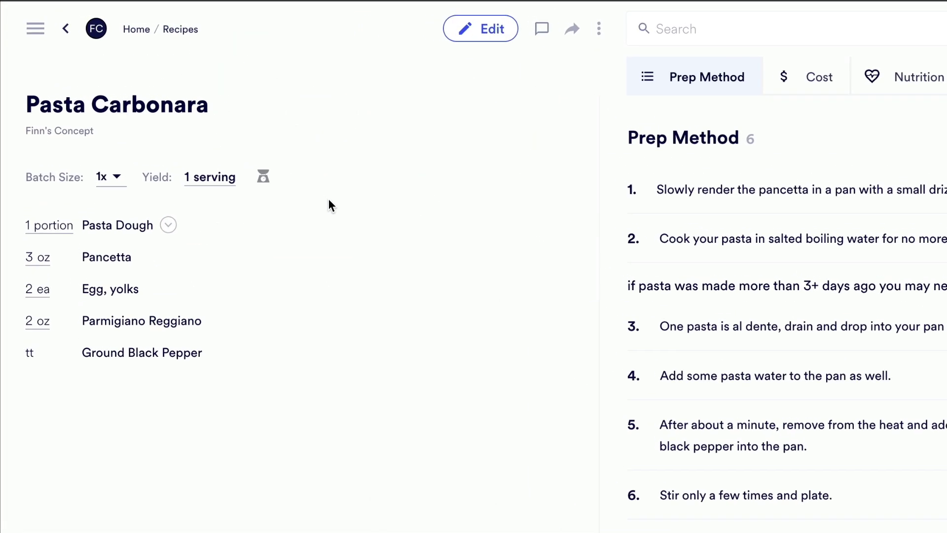
{"action": "left_click", "coordinate": [170, 224]}
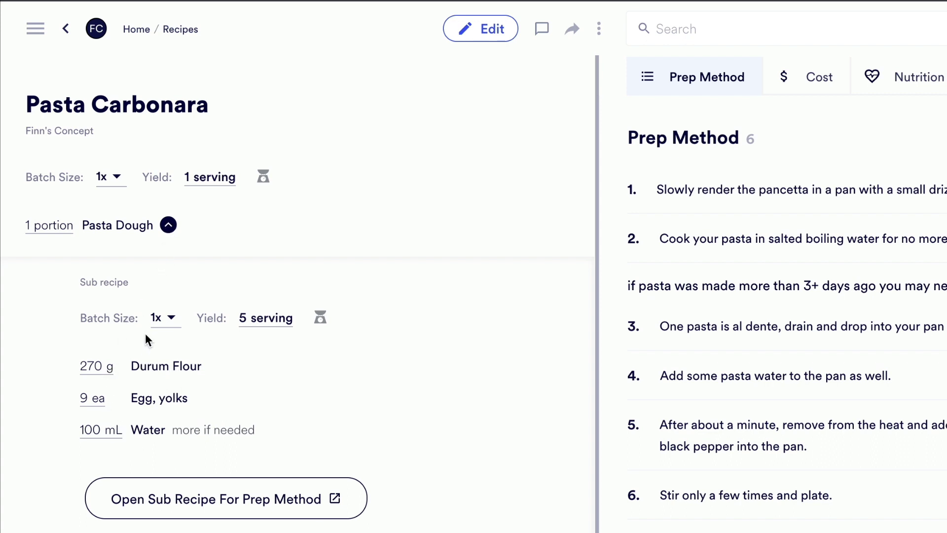
{"action": "left_click", "coordinate": [168, 226]}
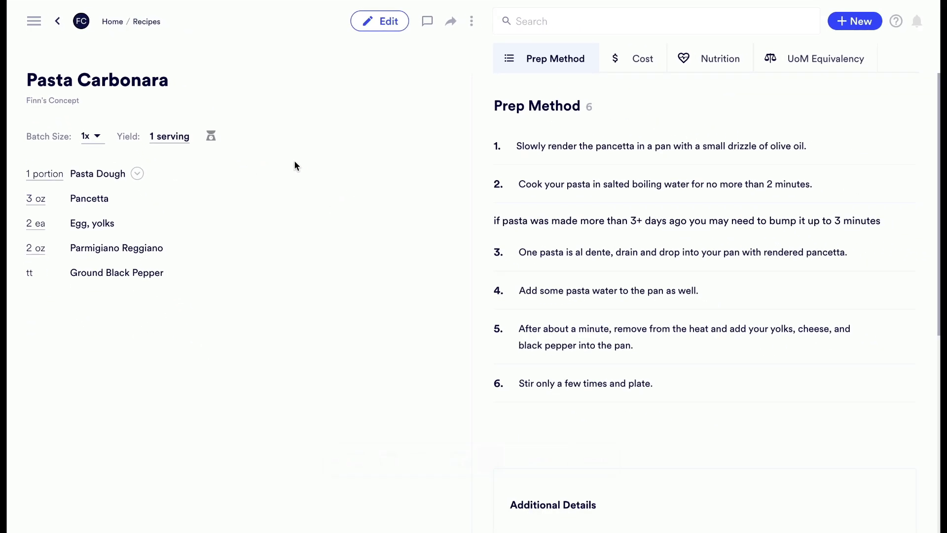
Reopen Pasta Carbonara for editing and add the "Carbonara cover" file from the Finder window as its cover image.
{"action": "left_click", "coordinate": [383, 24]}
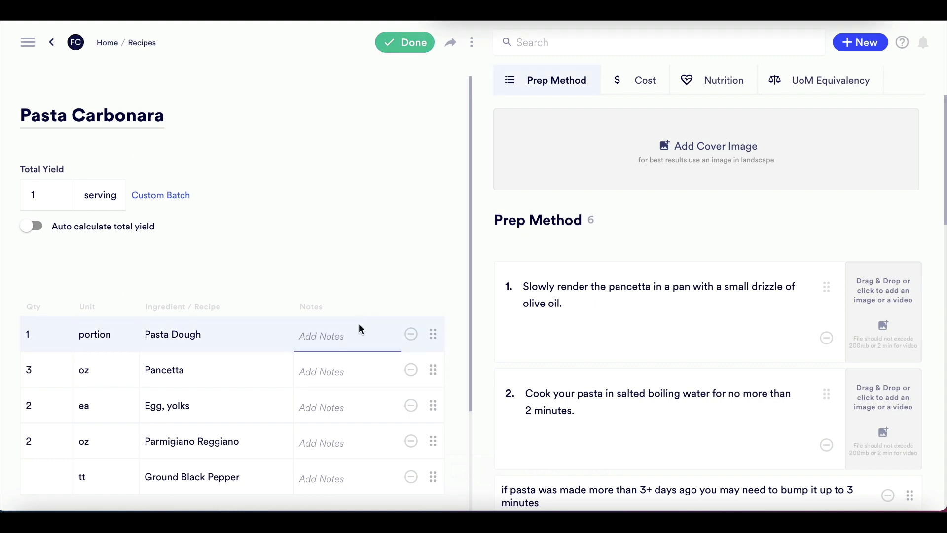
{"action": "key", "text": "super+Tab"}
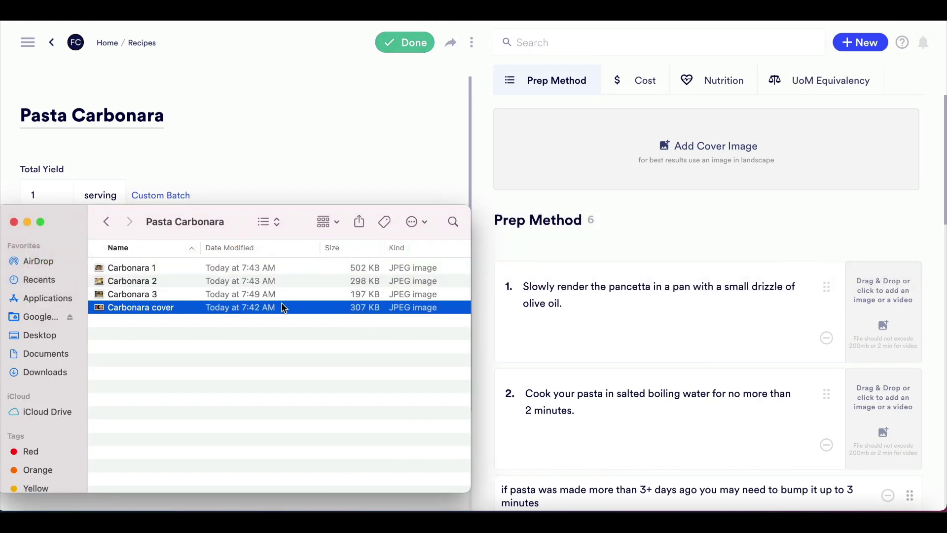
{"action": "left_click_drag", "start_coordinate": [285, 307], "coordinate": [635, 165]}
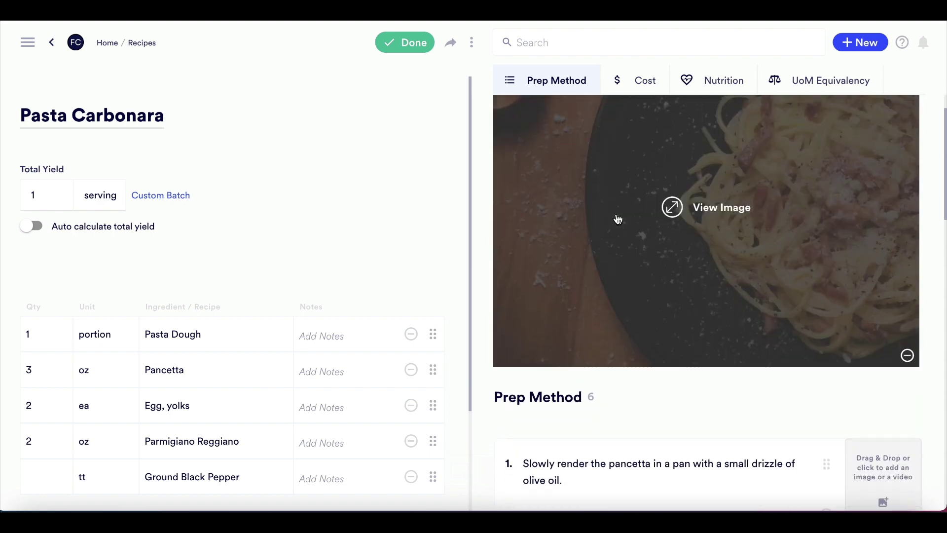
Add the Finder images "Carbonara 1" and "Carbonara 2" to prep steps 1 and 2 of Pasta Carbonara respectively.
{"action": "scroll", "coordinate": [618, 219], "scroll_direction": "down", "scroll_amount": 4}
{"action": "key", "text": "super+Tab"}
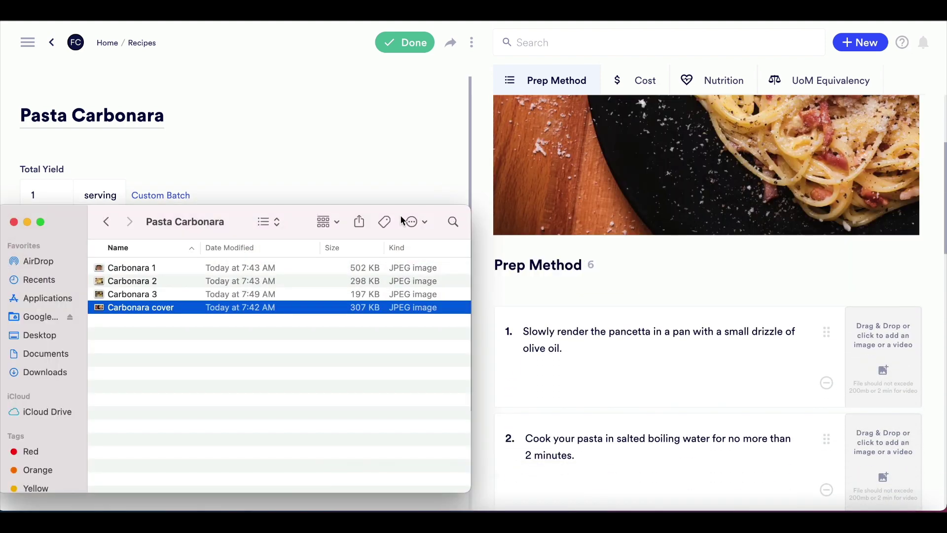
{"action": "left_click_drag", "start_coordinate": [323, 267], "coordinate": [900, 342]}
{"action": "scroll", "coordinate": [725, 328], "scroll_direction": "down", "scroll_amount": 3}
{"action": "key", "text": "super+Tab"}
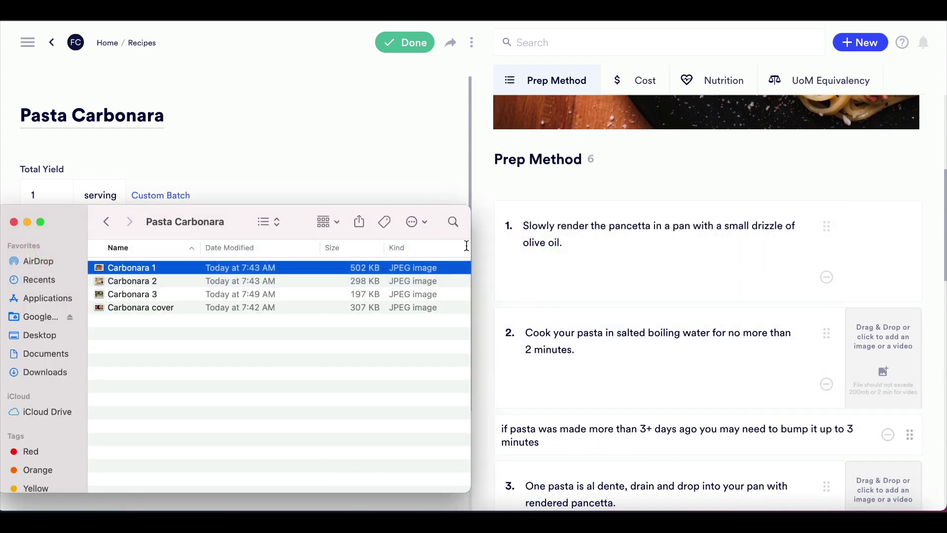
{"action": "left_click_drag", "start_coordinate": [291, 280], "coordinate": [888, 365]}
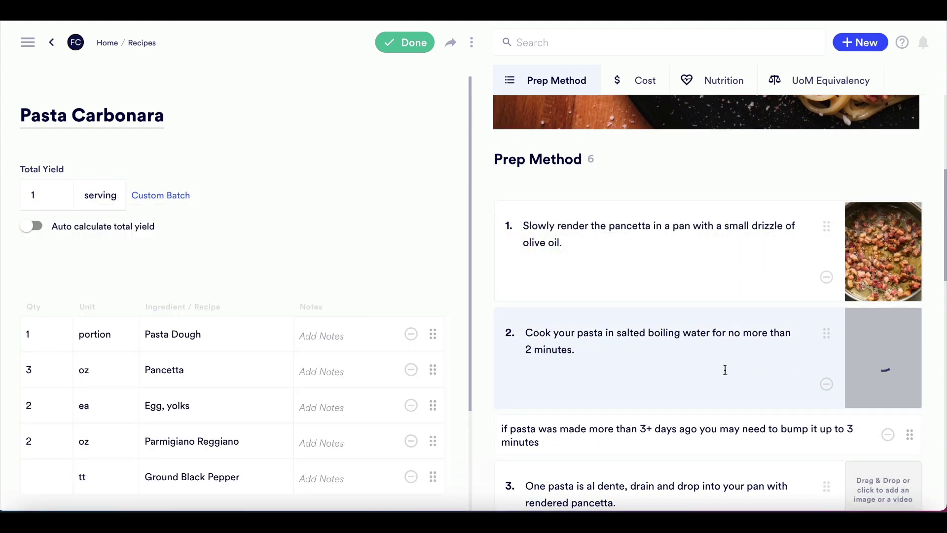
Add the Finder image "Carbonara 3" to prep step 3 and finish editing the Pasta Carbonara recipe.
{"action": "scroll", "coordinate": [725, 370], "scroll_direction": "down", "scroll_amount": 5}
{"action": "key", "text": "super+Tab"}
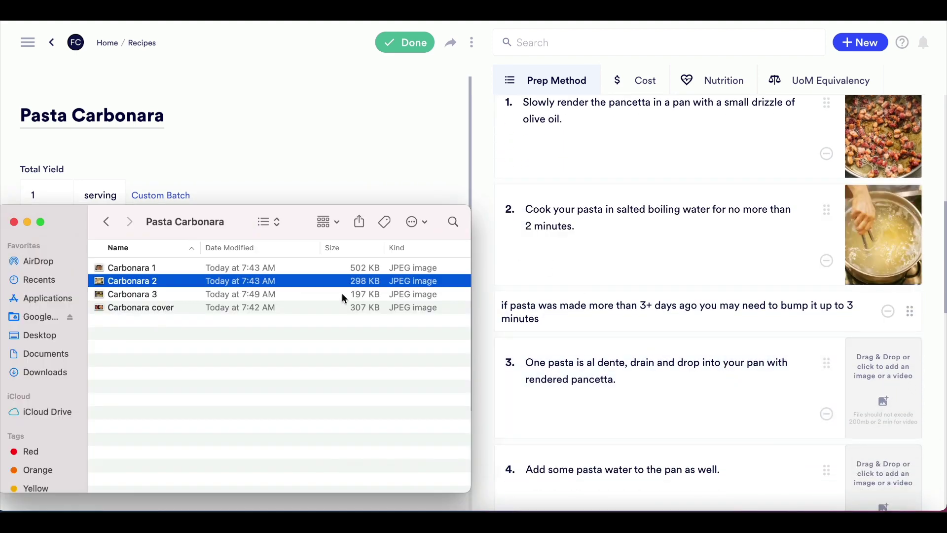
{"action": "left_click_drag", "start_coordinate": [343, 298], "coordinate": [916, 384]}
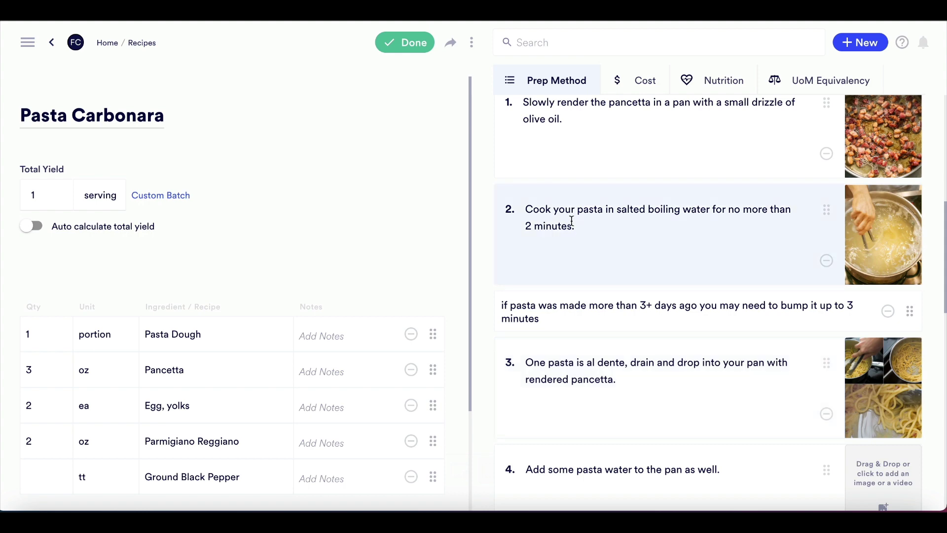
{"action": "left_click", "coordinate": [408, 44]}
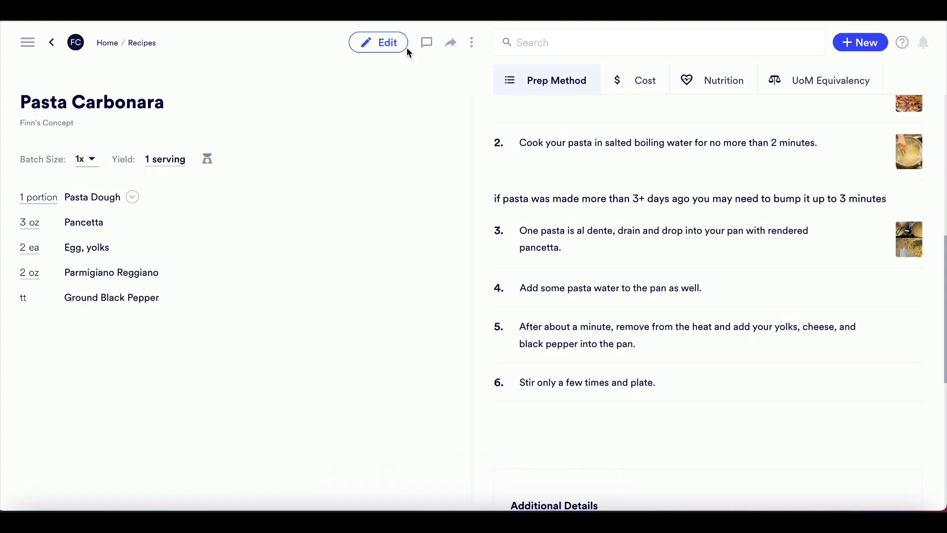
View the prep step slideshow of the finished Pasta Carbonara recipe.
{"action": "scroll", "coordinate": [674, 226], "scroll_direction": "up", "scroll_amount": 6}
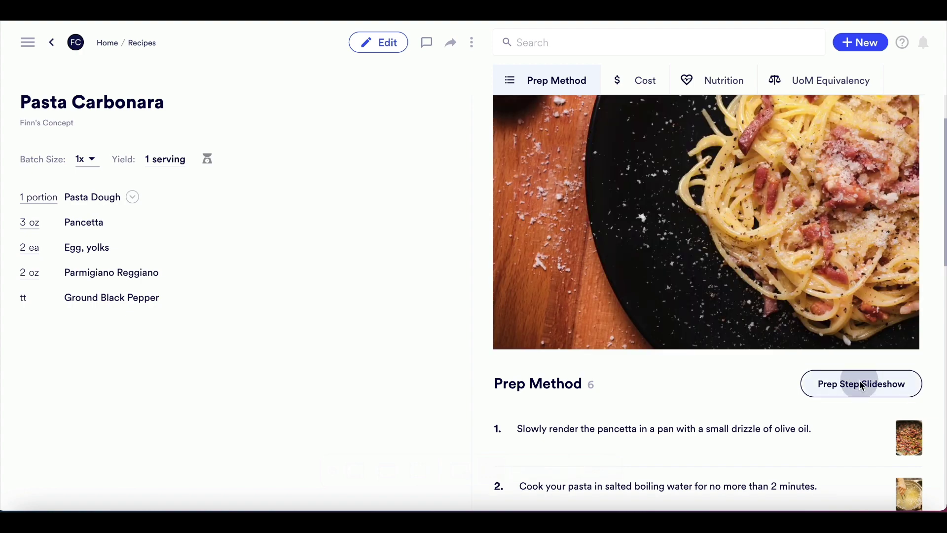
{"action": "left_click", "coordinate": [861, 383]}
{"action": "left_click", "coordinate": [734, 461]}
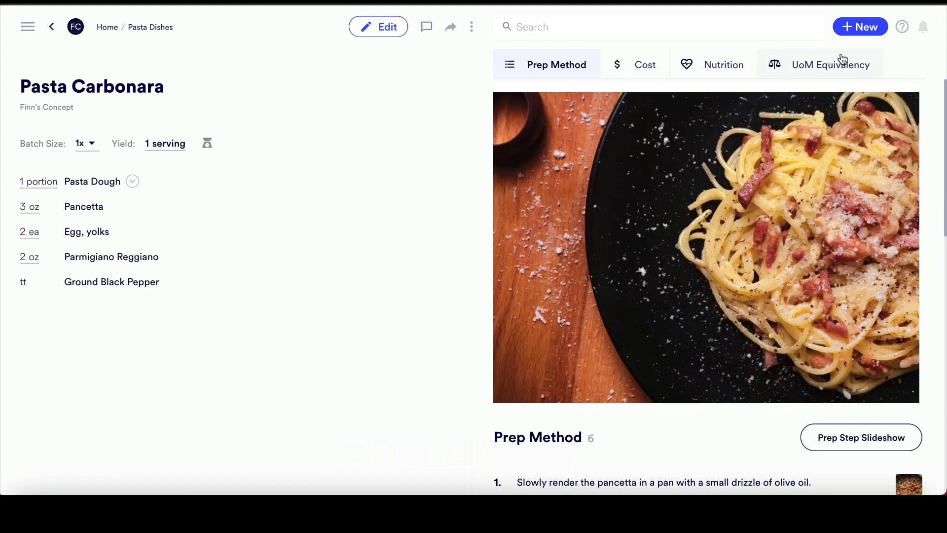
Open the help widget, look through its help article collections and return to its home page.
{"action": "left_click", "coordinate": [901, 27]}
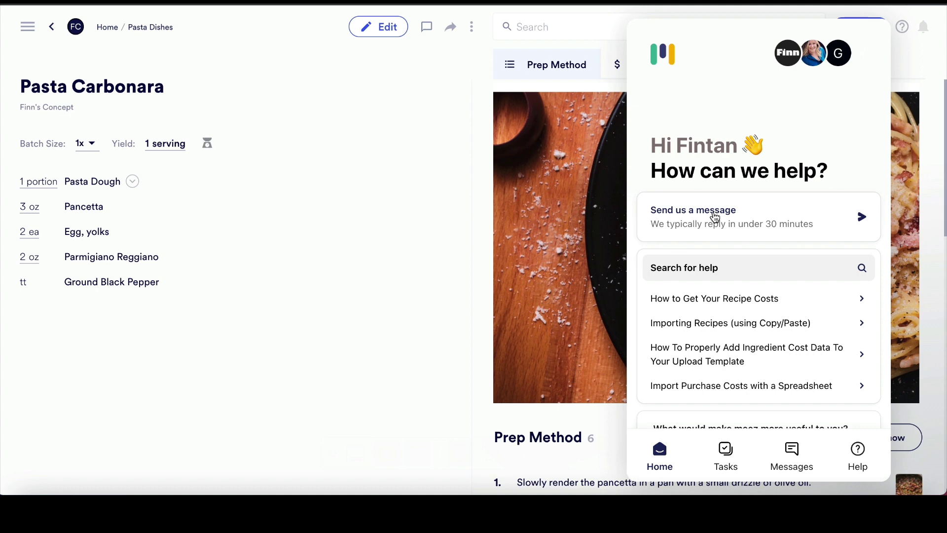
{"action": "scroll", "coordinate": [714, 217], "scroll_direction": "down", "scroll_amount": 1}
{"action": "left_click", "coordinate": [712, 241]}
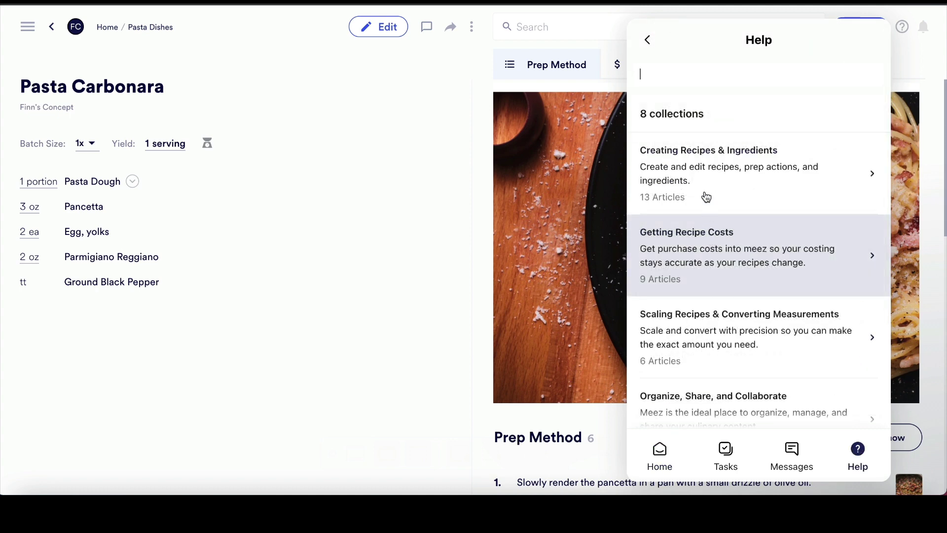
{"action": "left_click", "coordinate": [648, 40]}
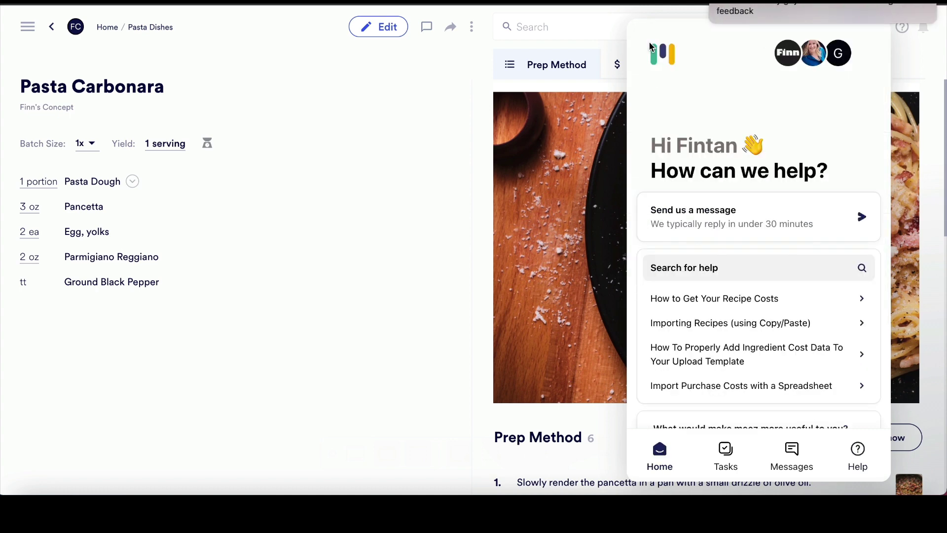